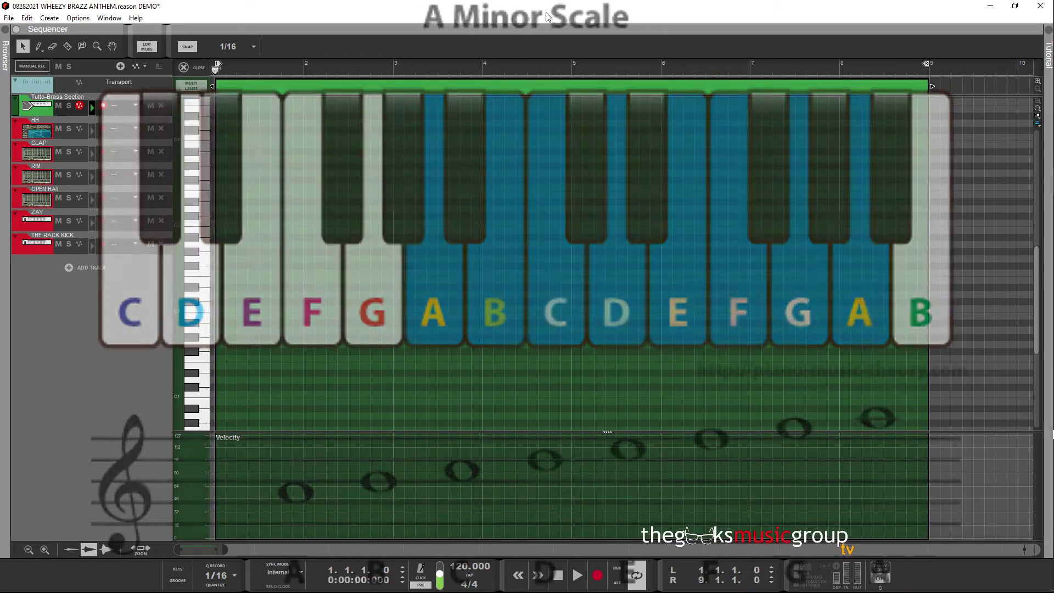
Record an A2–C3–E3 chord on the Tutto-Brass Section track and shift its notes back to the start of bar 1.
key(ctrl+Return)
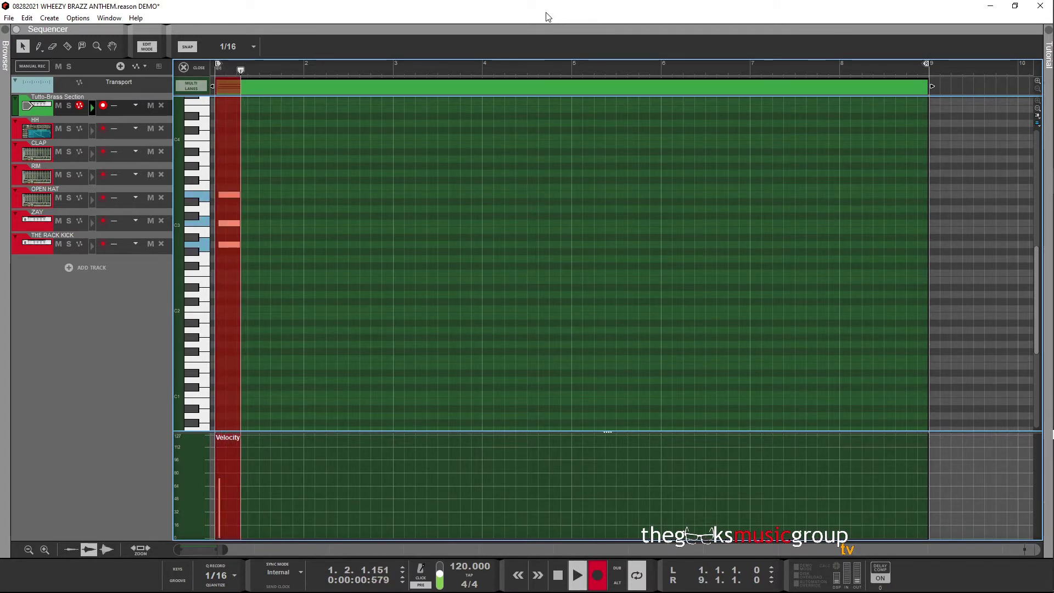
key(space)
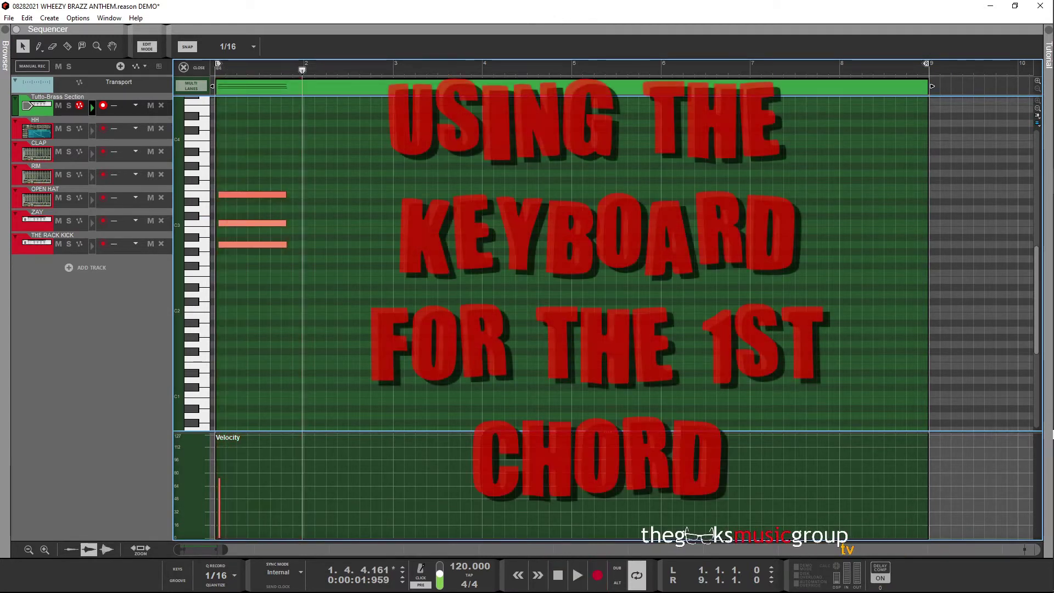
drag(242, 179, 224, 263)
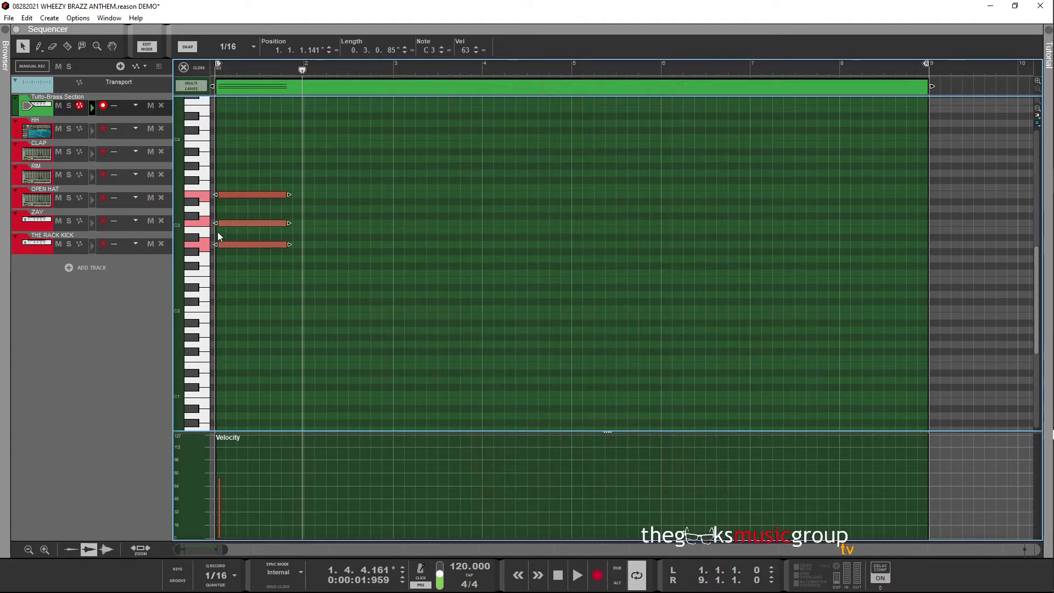
drag(215, 223, 204, 229)
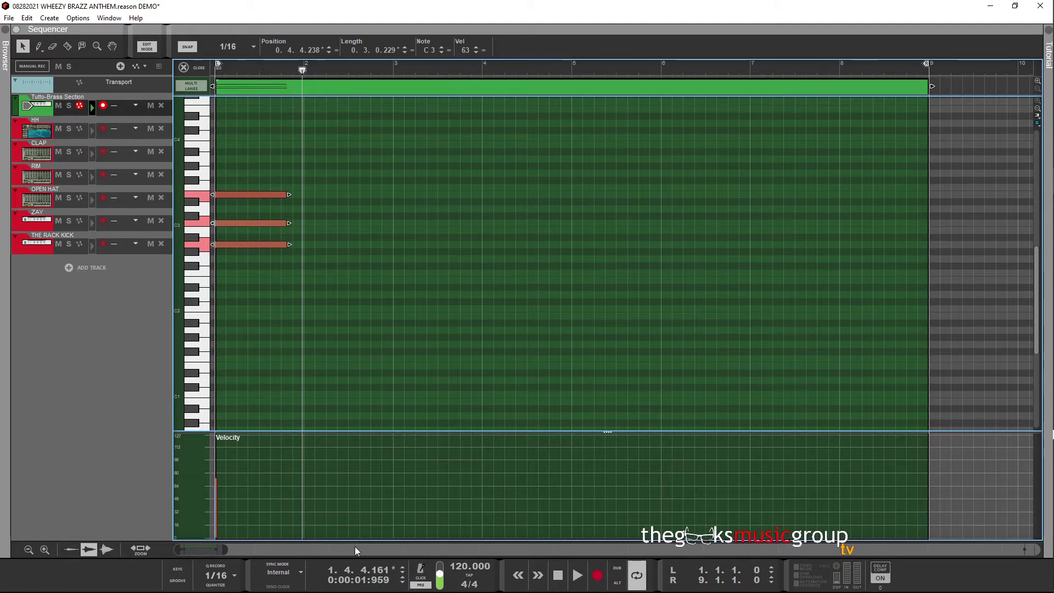
Build a 1/16 chord of C3, E3 and G3 at 1.4.3 with a velocity of 64.
drag(227, 551, 192, 566)
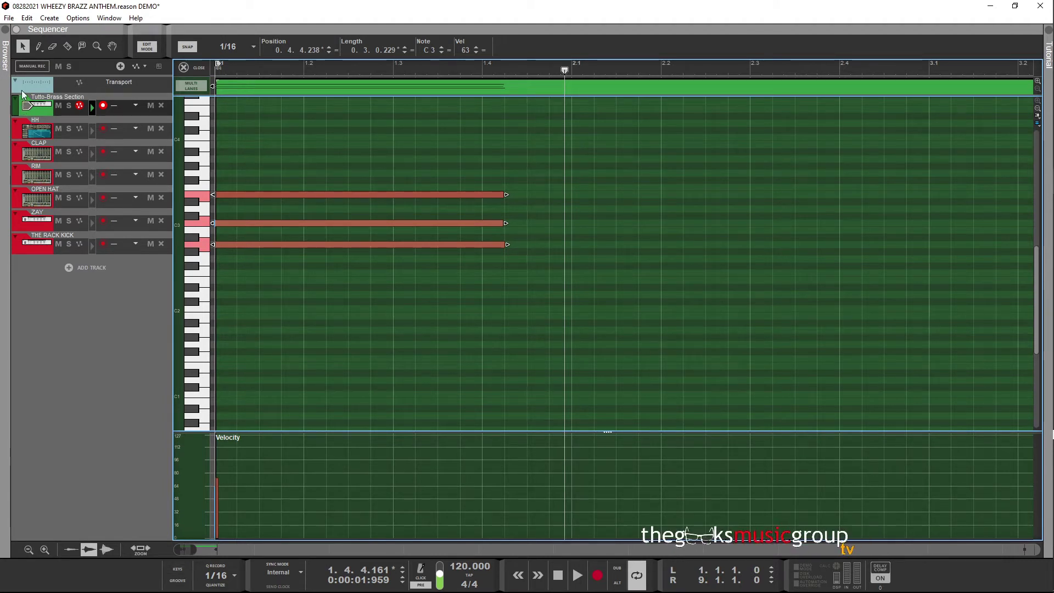
click(38, 47)
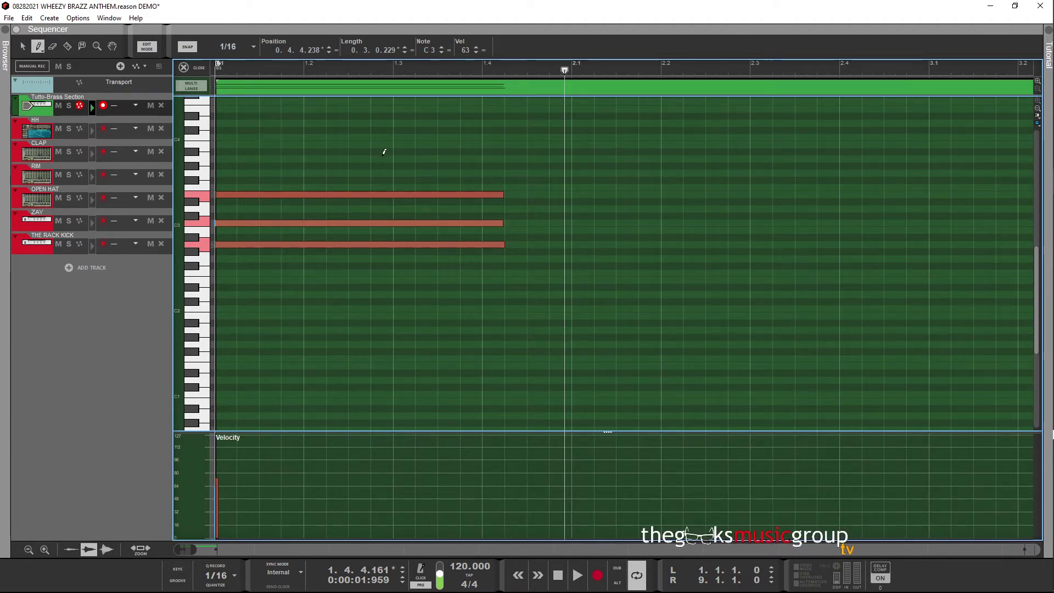
click(542, 222)
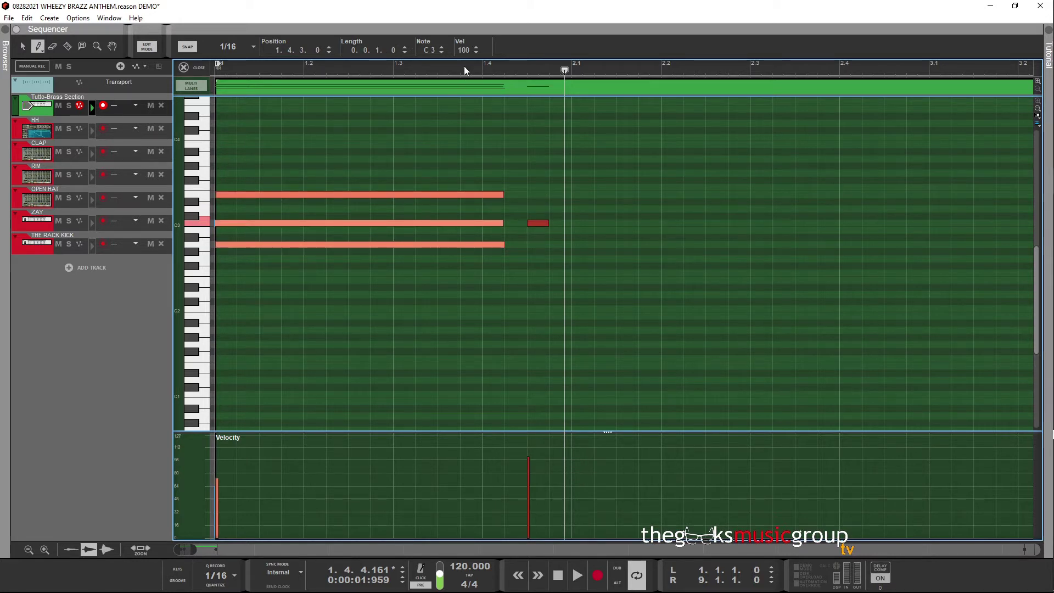
drag(464, 50, 463, 123)
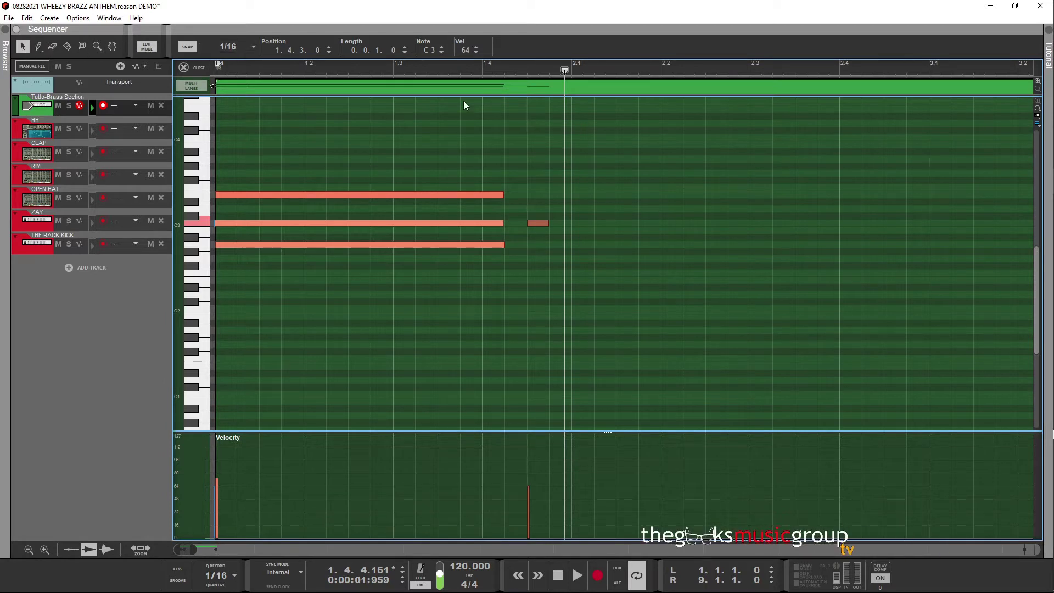
drag(535, 225, 539, 172)
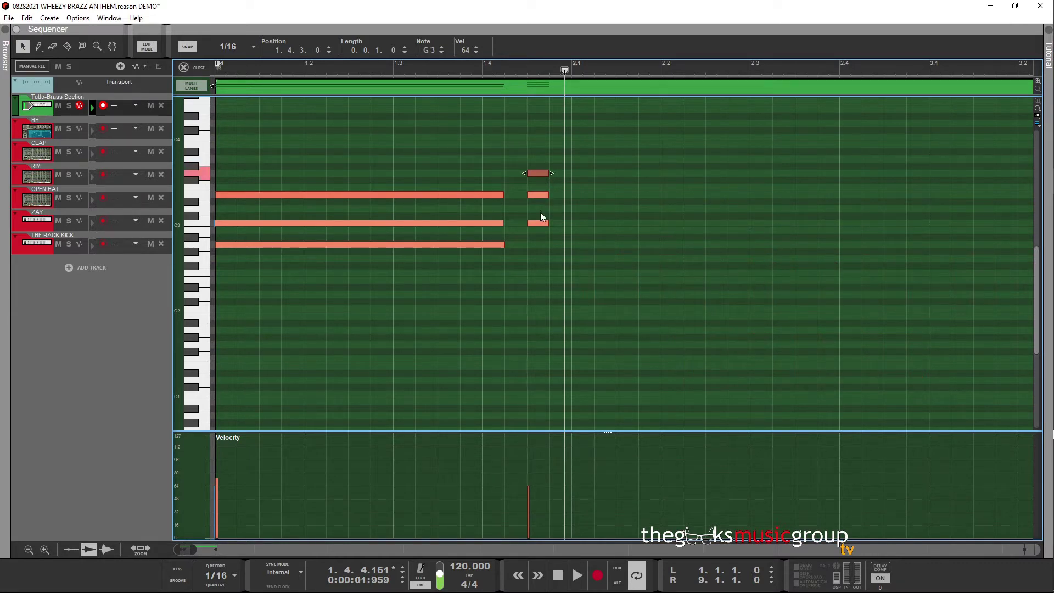
Copy the C3–E3–G3 chord to 2.1.1 and move the copy's notes to D3, F3 and A3.
drag(566, 141, 545, 252)
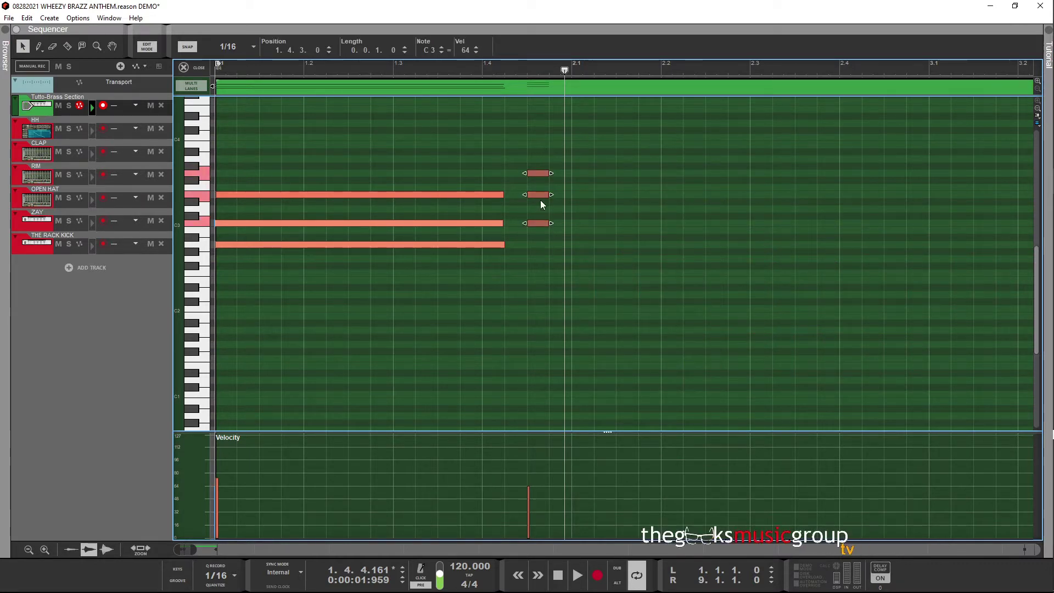
drag(540, 195, 583, 197)
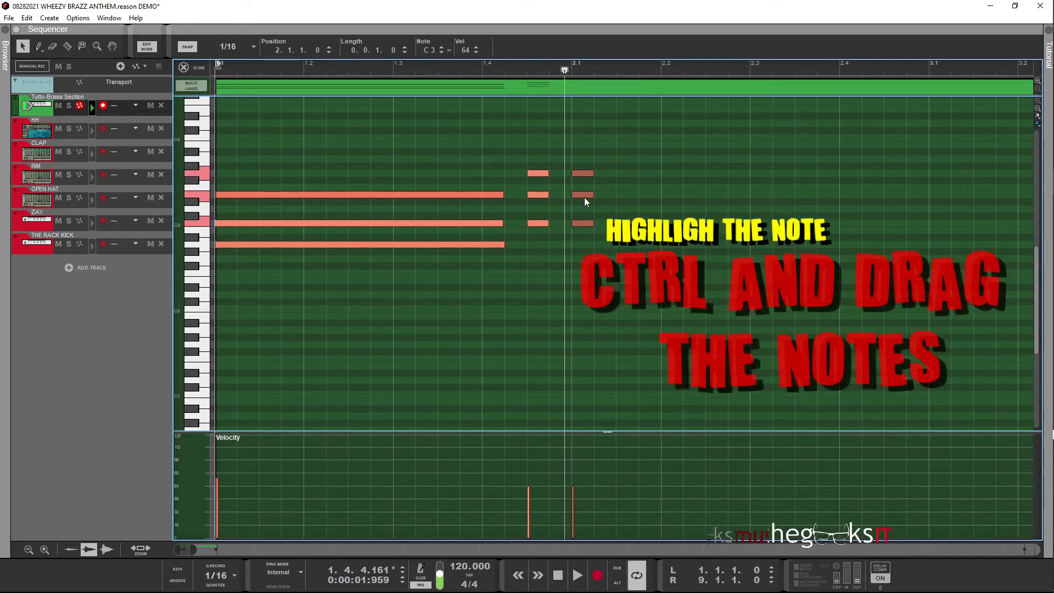
drag(582, 223, 586, 209)
click(584, 186)
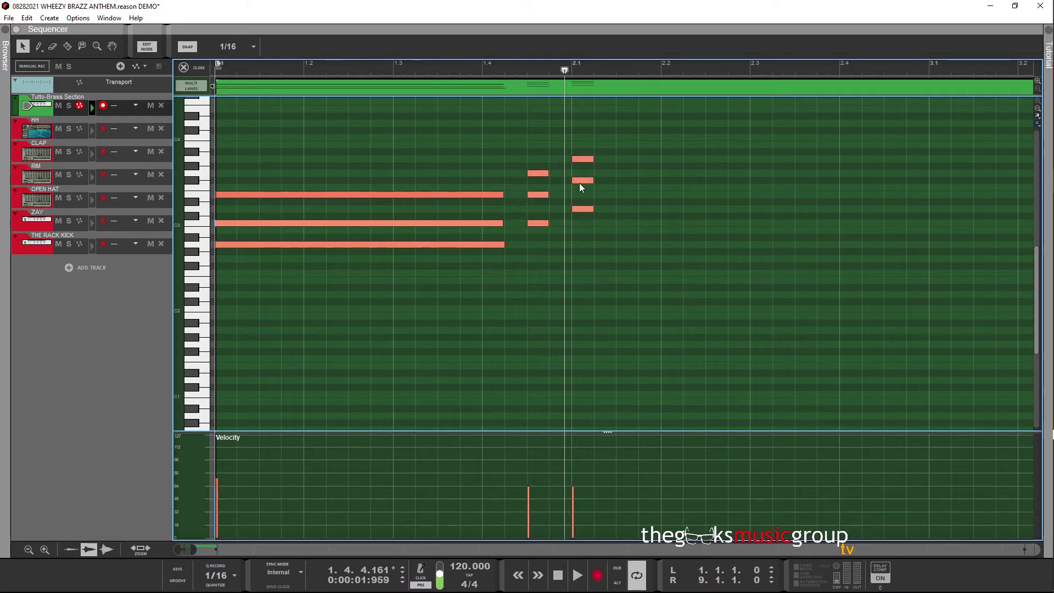
click(581, 179)
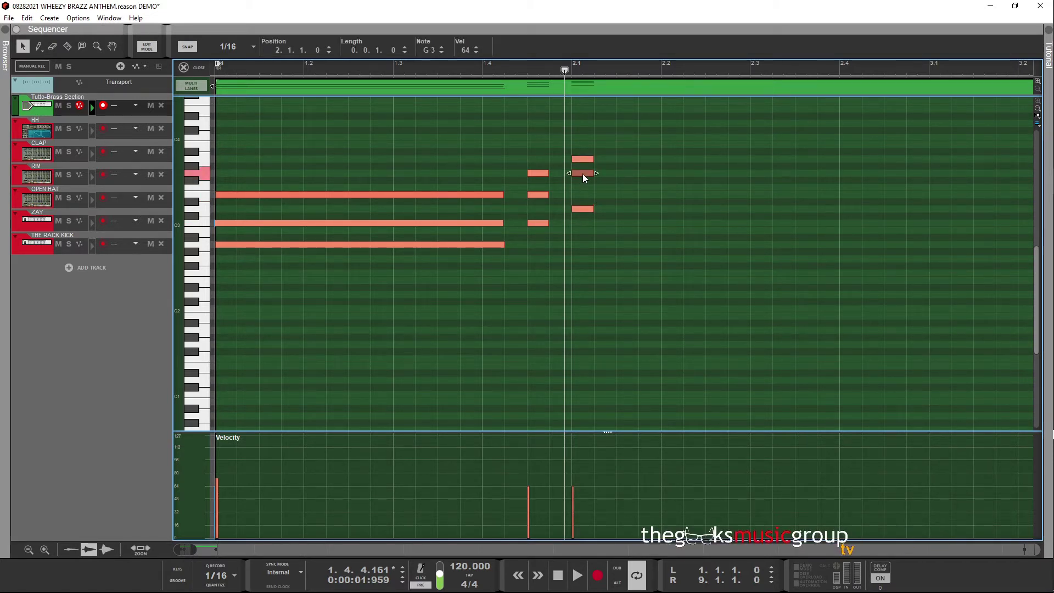
drag(581, 173, 581, 187)
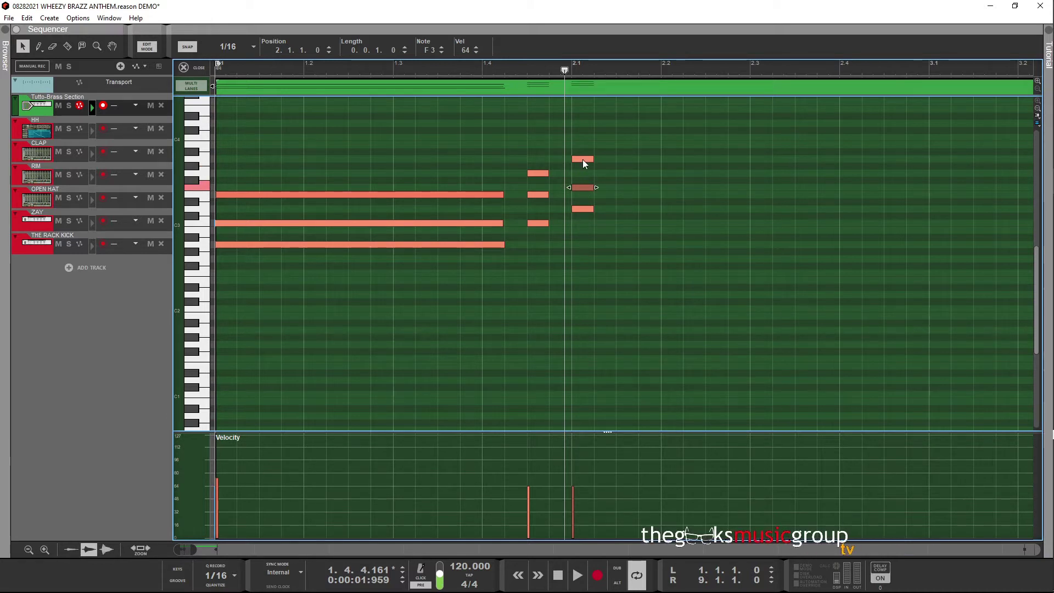
Copy the C3–E3–G3 chord to 2.1.3 and the D3–F3–A3 chord to 2.2.1, extending the final chord to bar 3.
drag(519, 163, 621, 195)
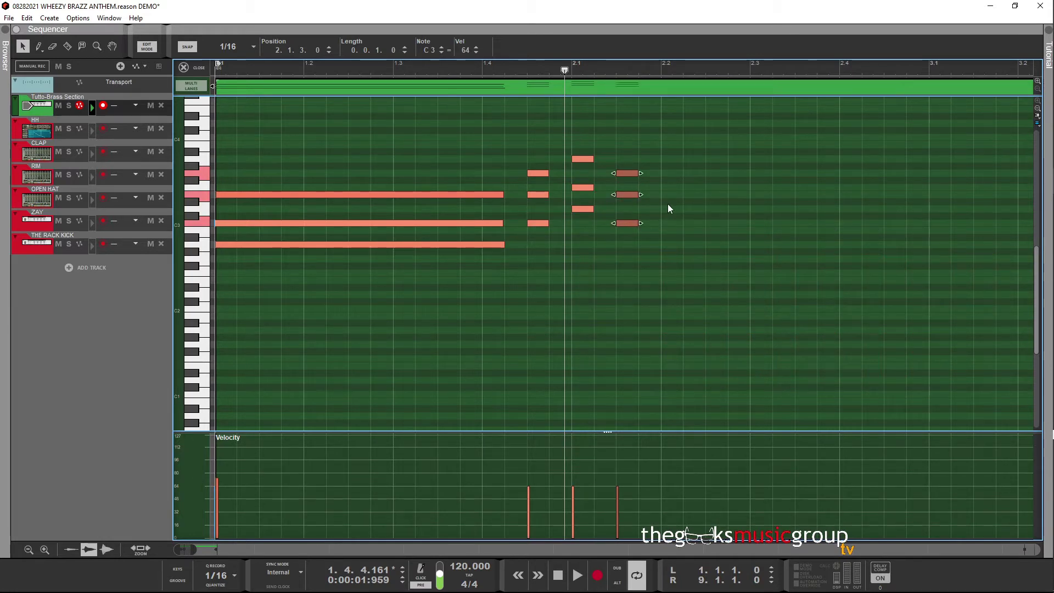
drag(632, 159, 628, 258)
drag(578, 147, 648, 189)
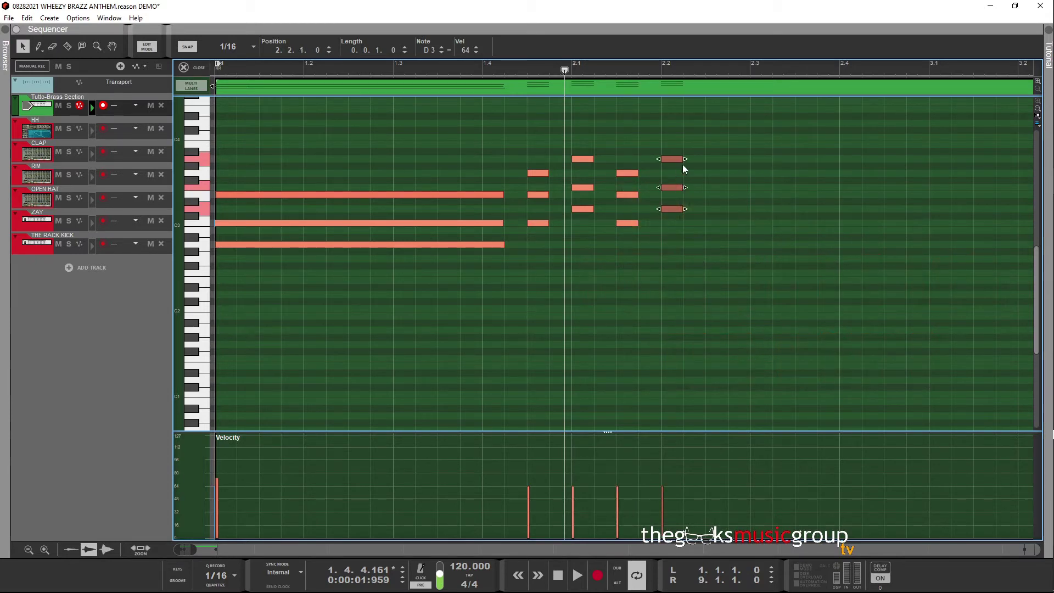
drag(684, 159, 924, 180)
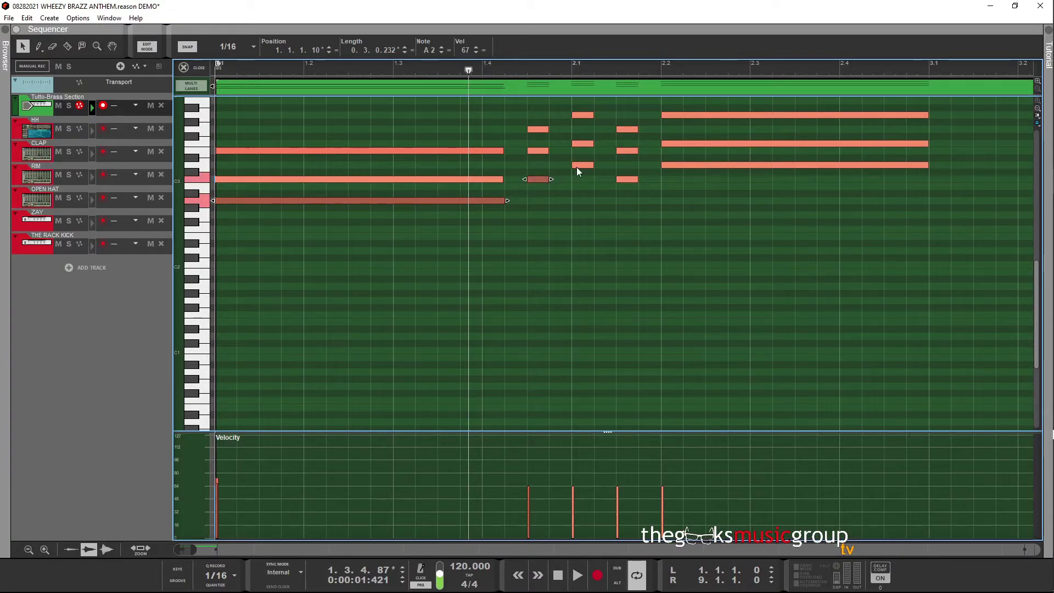
Add bass notes by copying the lowest note of all five chords one octave down, and play back the phrase.
shift+click(579, 166)
shift+click(628, 179)
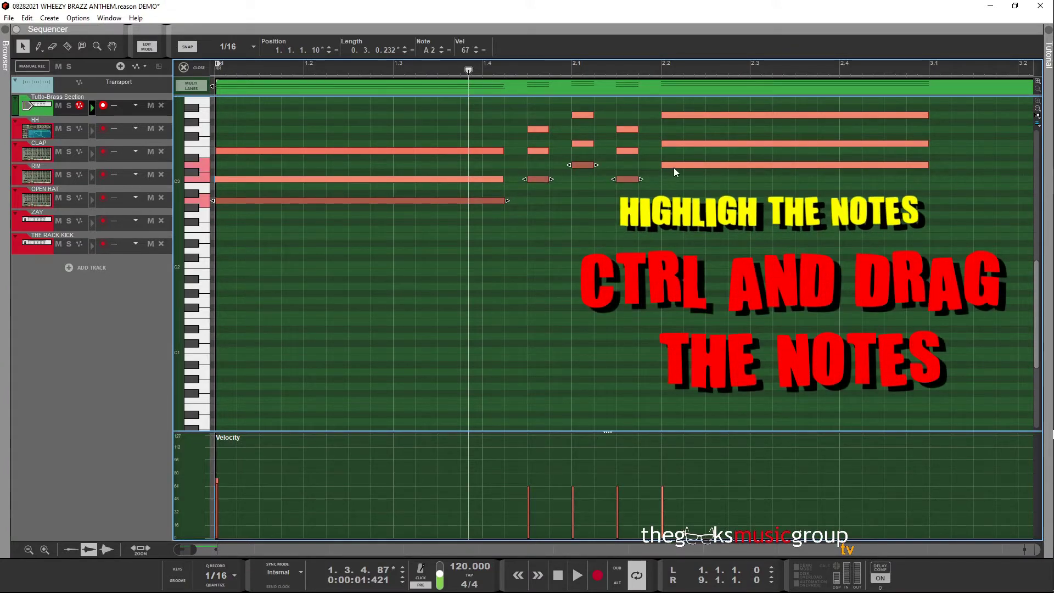
shift+click(675, 166)
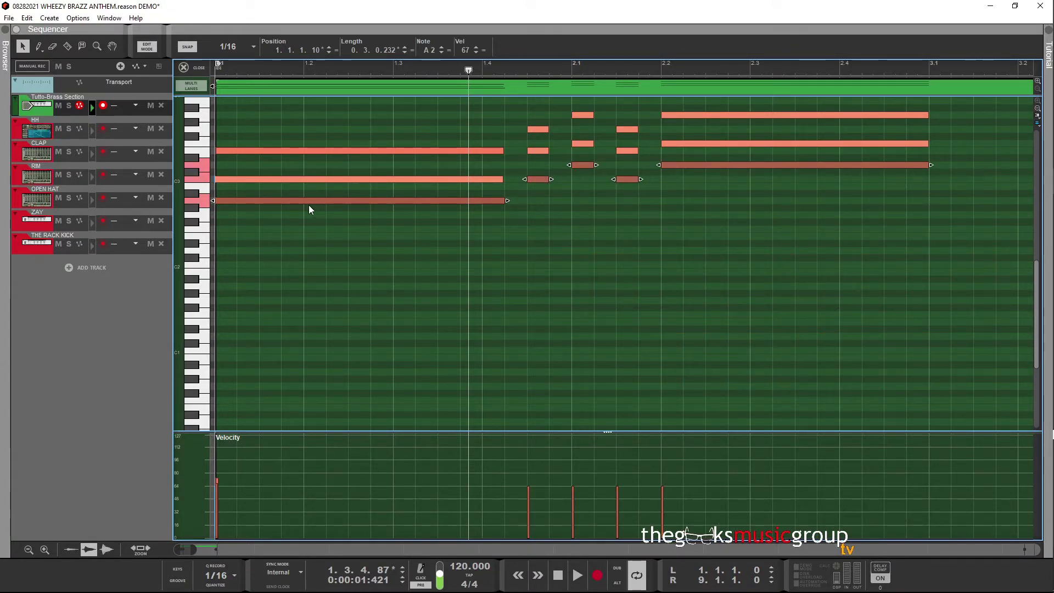
drag(308, 203, 277, 288)
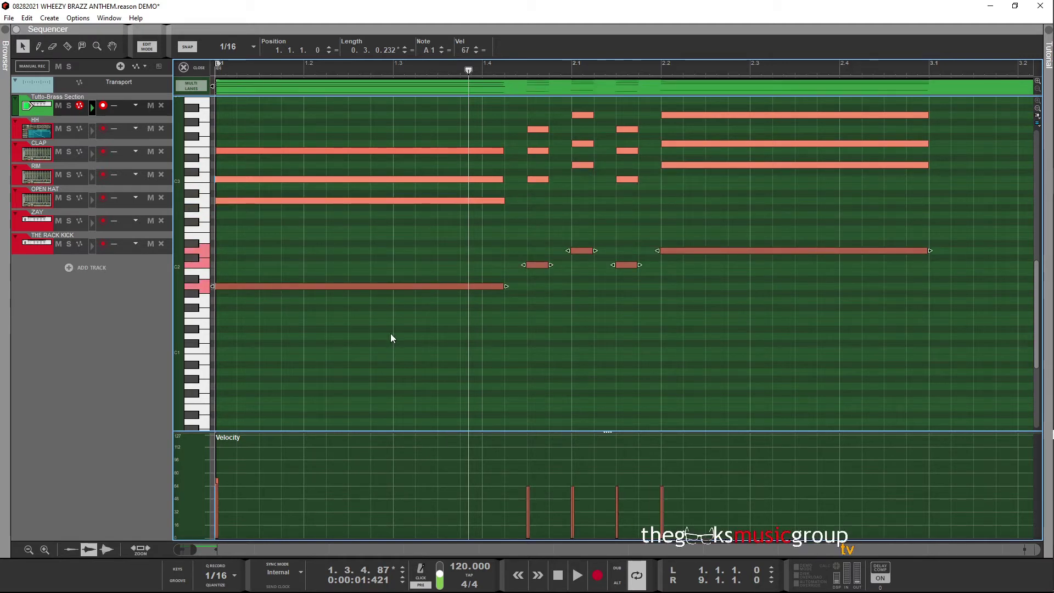
click(391, 333)
key(shift+Return)
key(space)
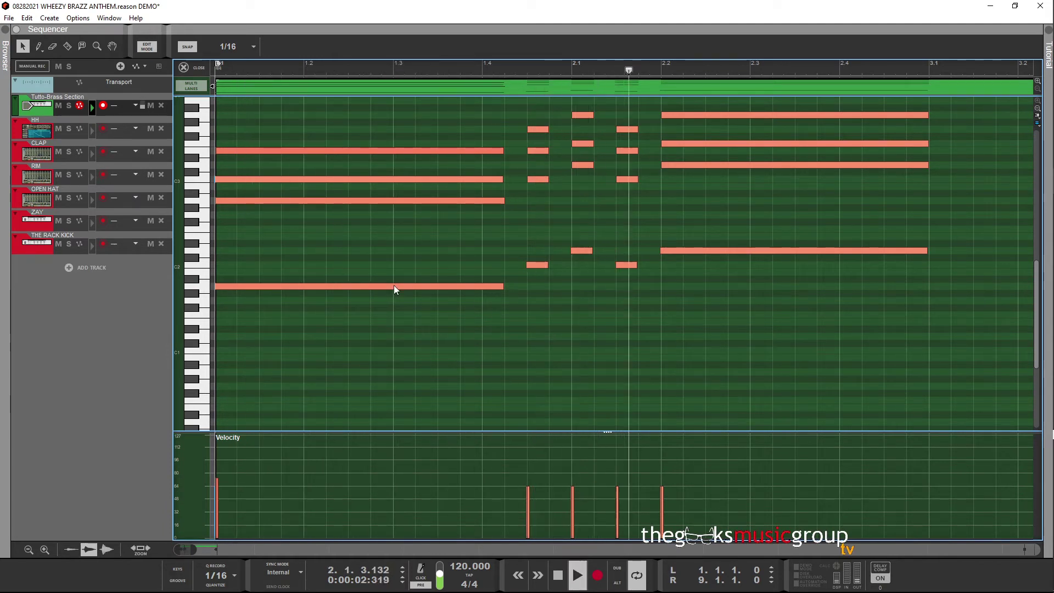
Add top notes by copying the highest note of the last four chords one octave up, and play back the phrase.
scroll(561, 311, up, 3)
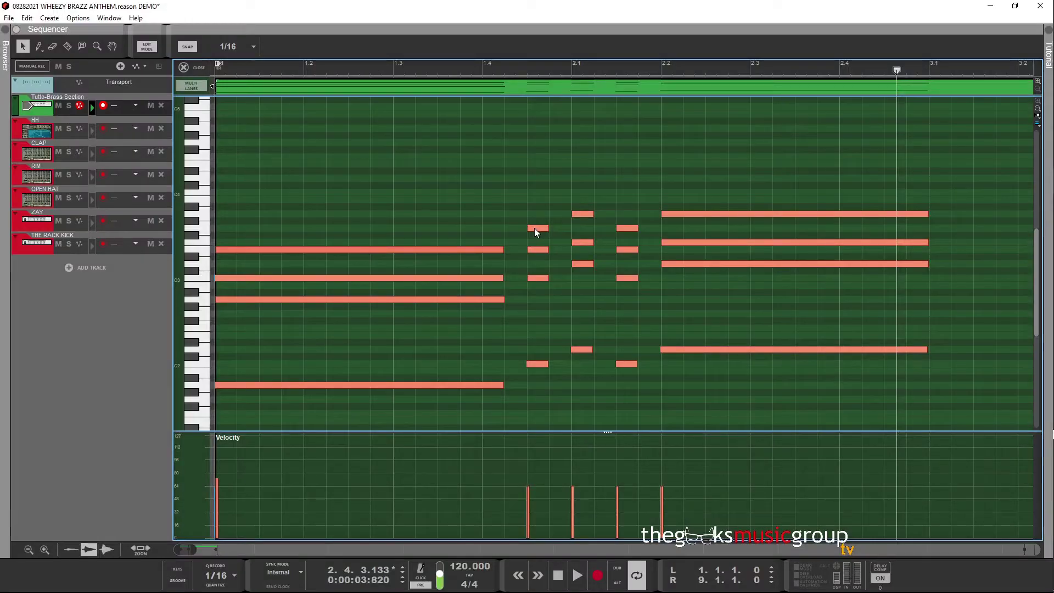
click(534, 229)
shift+click(587, 215)
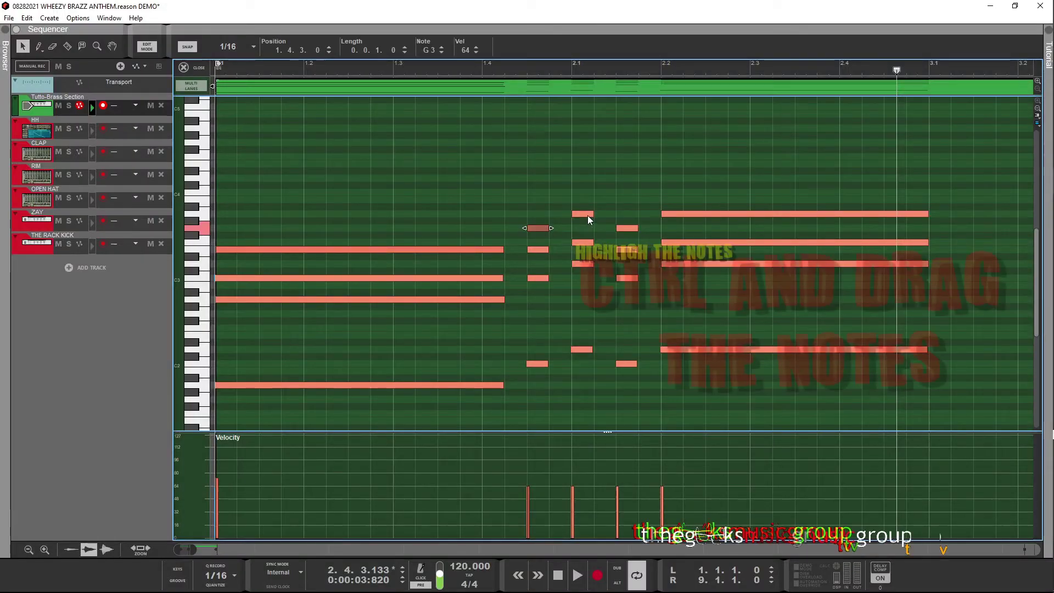
shift+click(626, 228)
shift+click(707, 215)
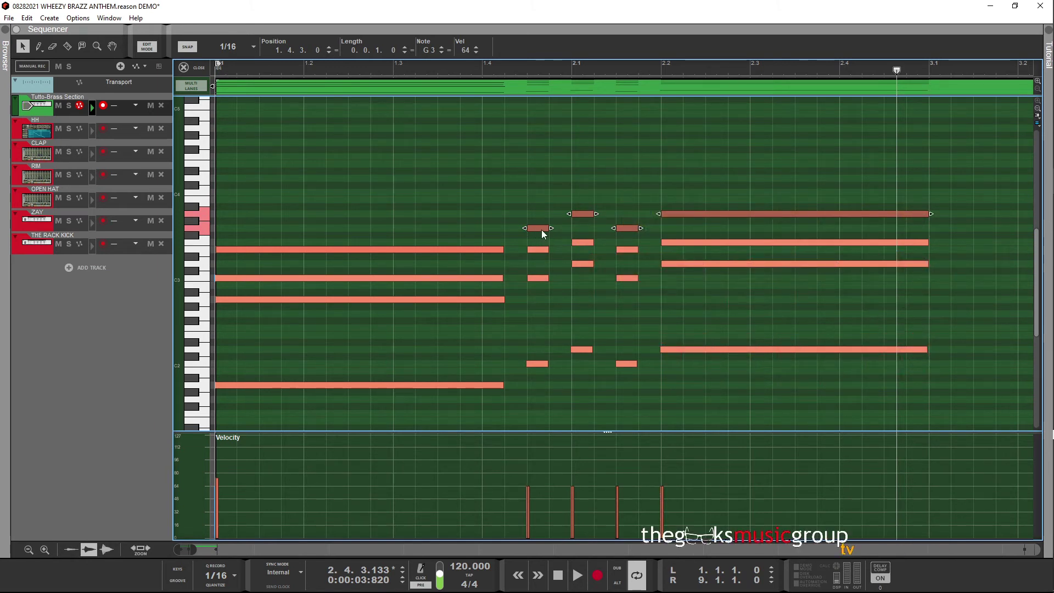
drag(538, 229, 539, 140)
click(579, 171)
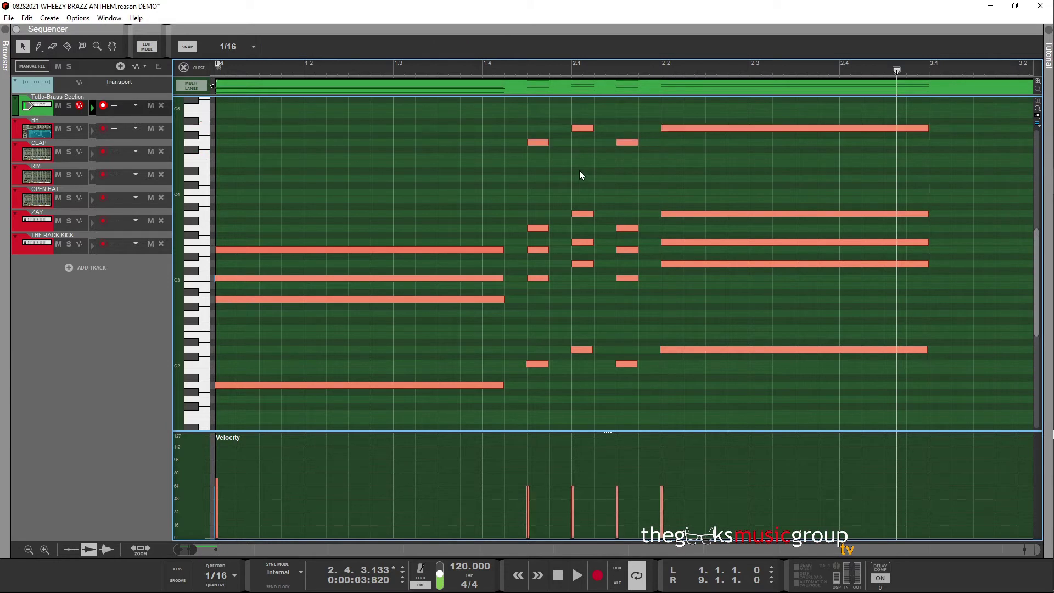
key(space)
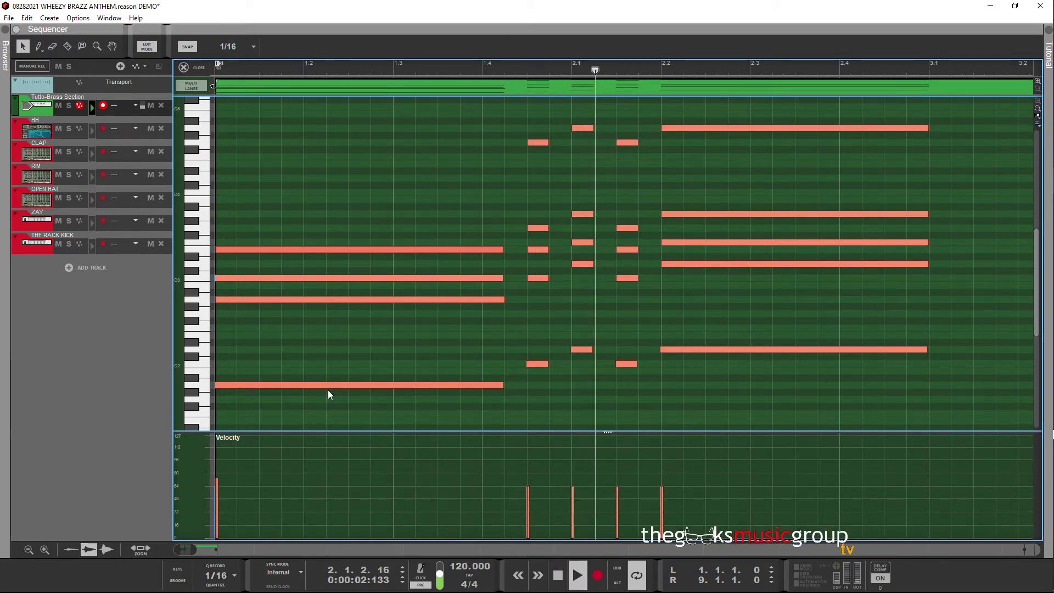
key(space)
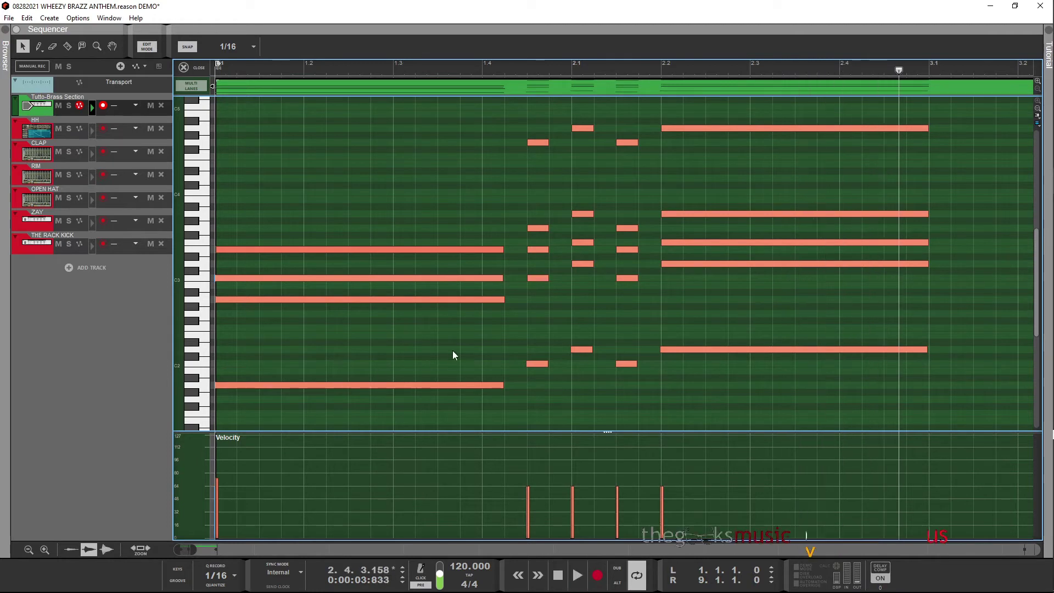
Copy all notes of the two-bar phrase and paste them so the repeat starts at 3.1.1.
scroll(515, 349, up, 3)
drag(790, 158, 441, 544)
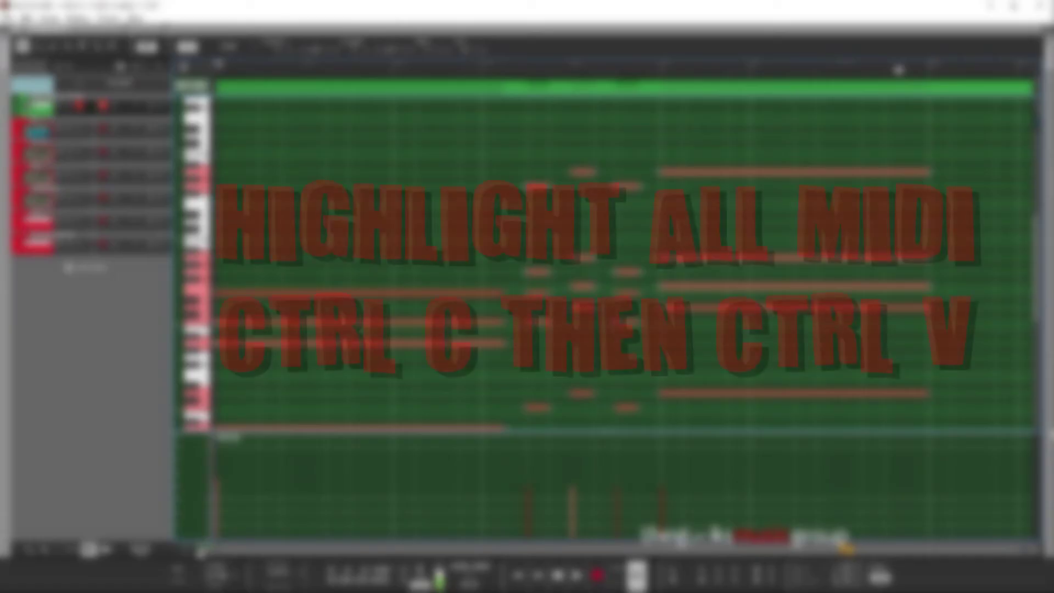
drag(190, 549, 210, 549)
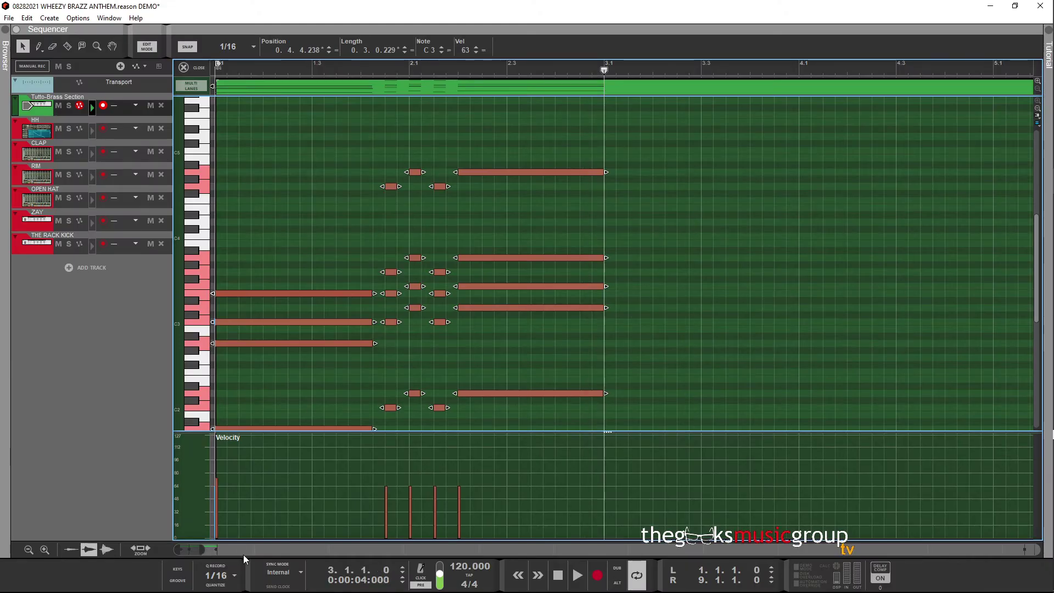
key(ctrl+v)
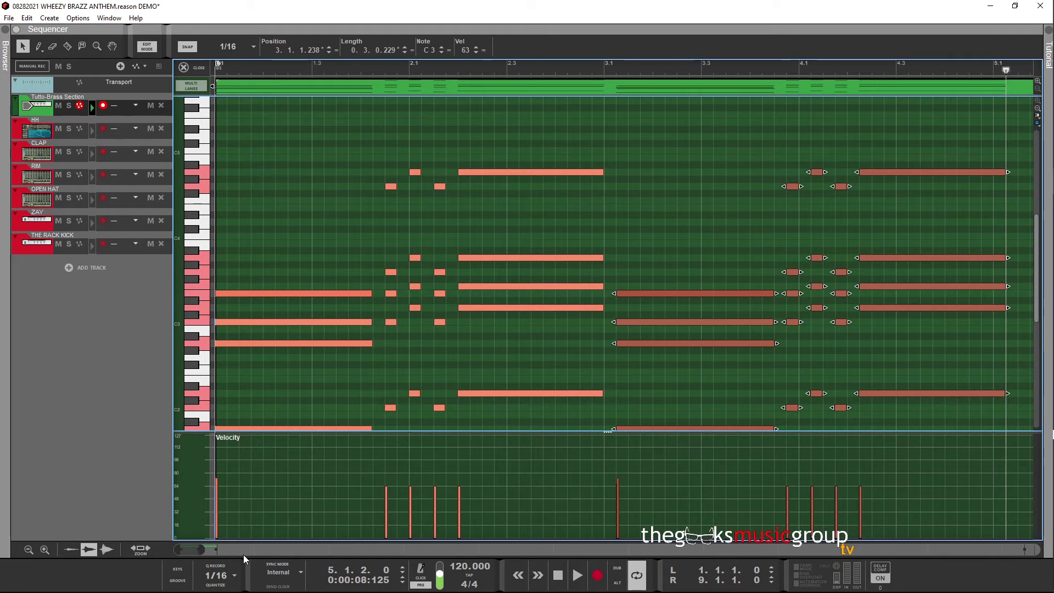
key(Left)
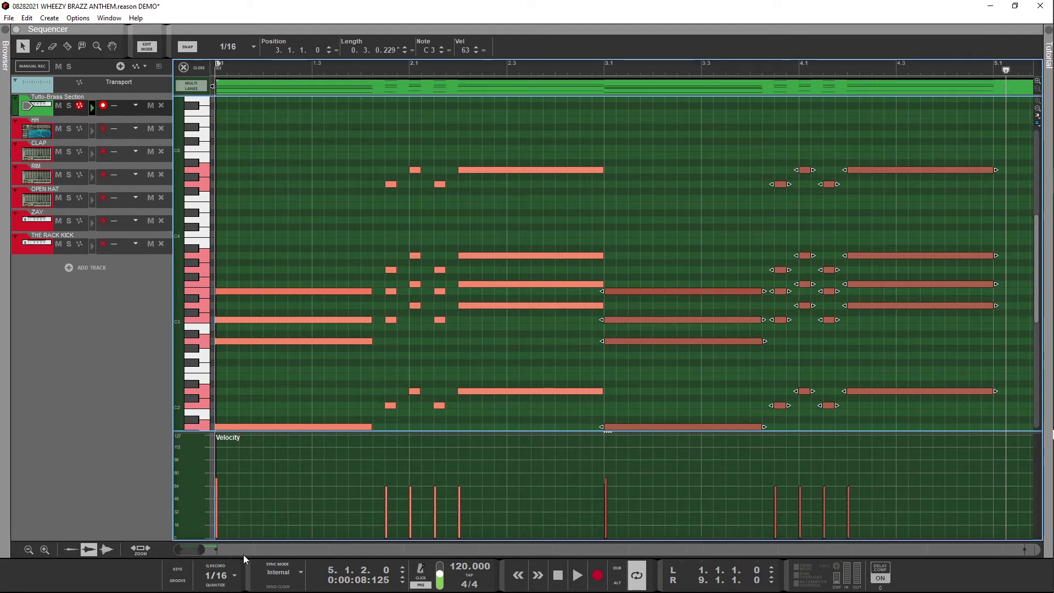
Transpose the long final chord of the repeated phrase up two semitones, with its bass on E2, and play it back.
click(863, 341)
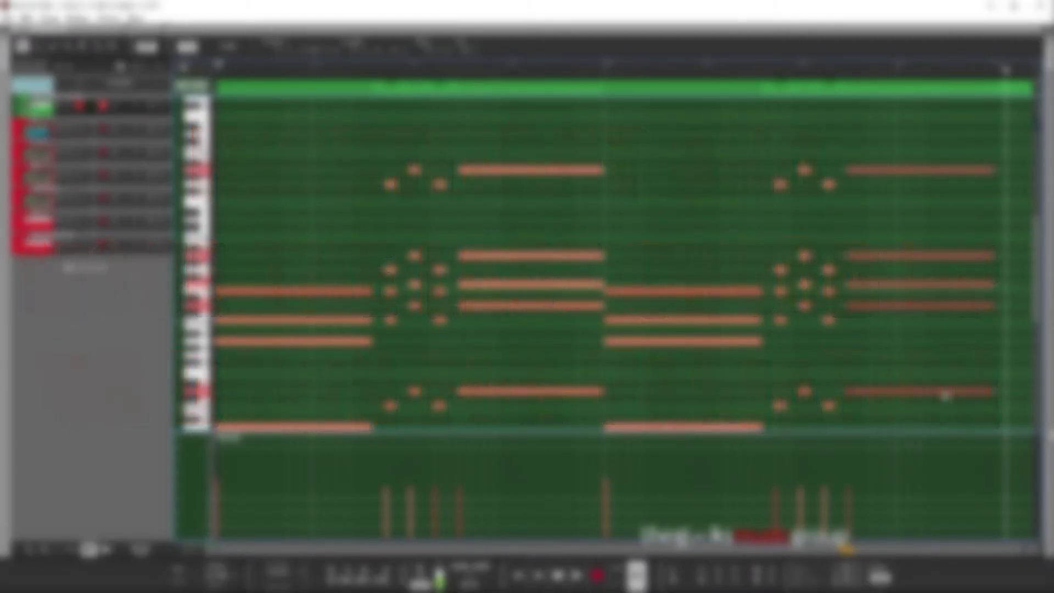
key(ctrl+Up)
key(Up)
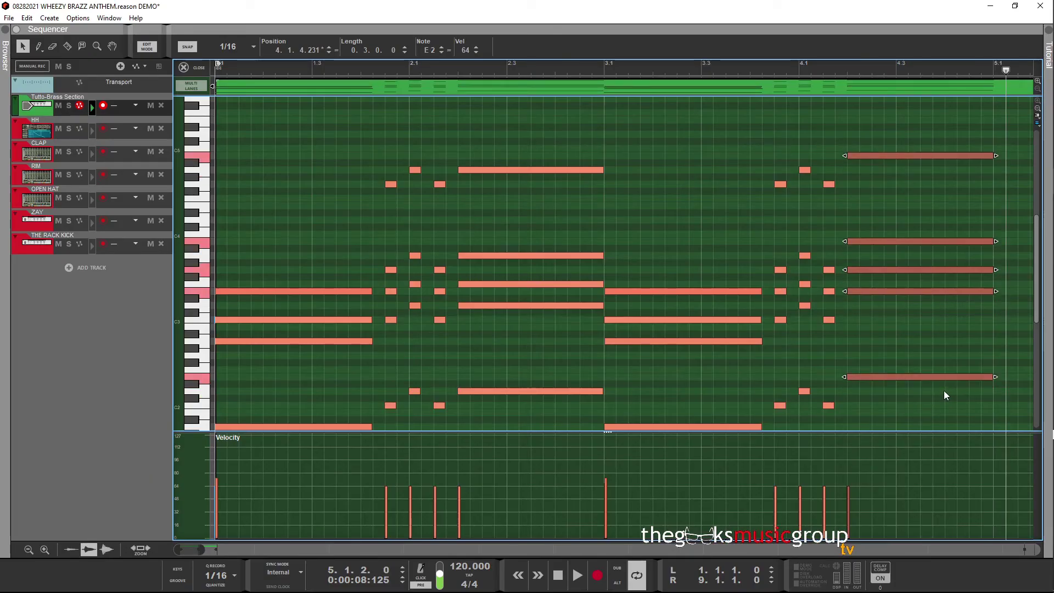
key(space)
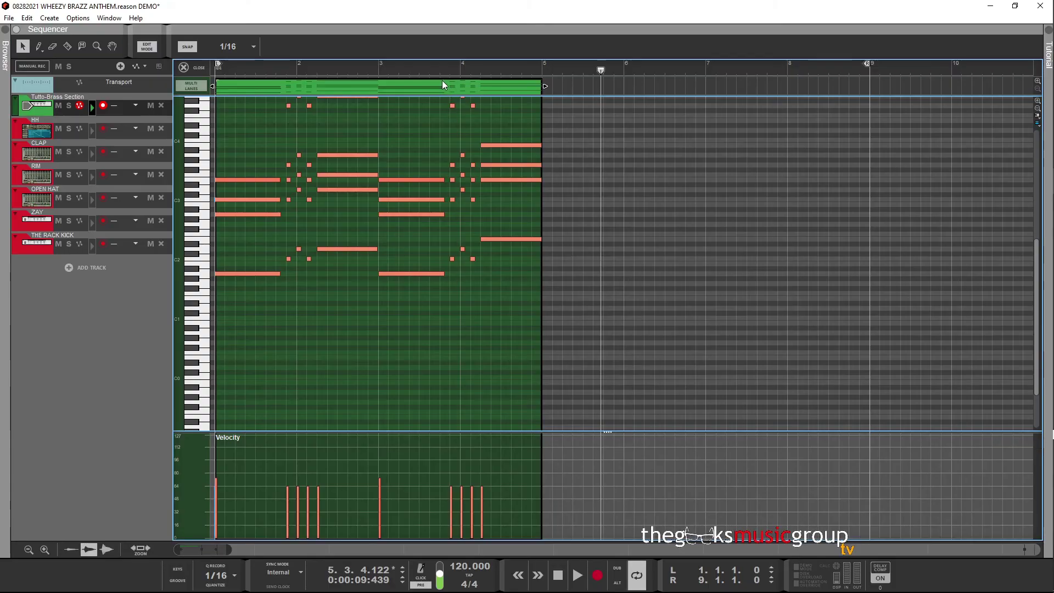
Copy the four-bar brass clip and paste the duplicate directly after it, starting at 5.1.1.
right_click(442, 80)
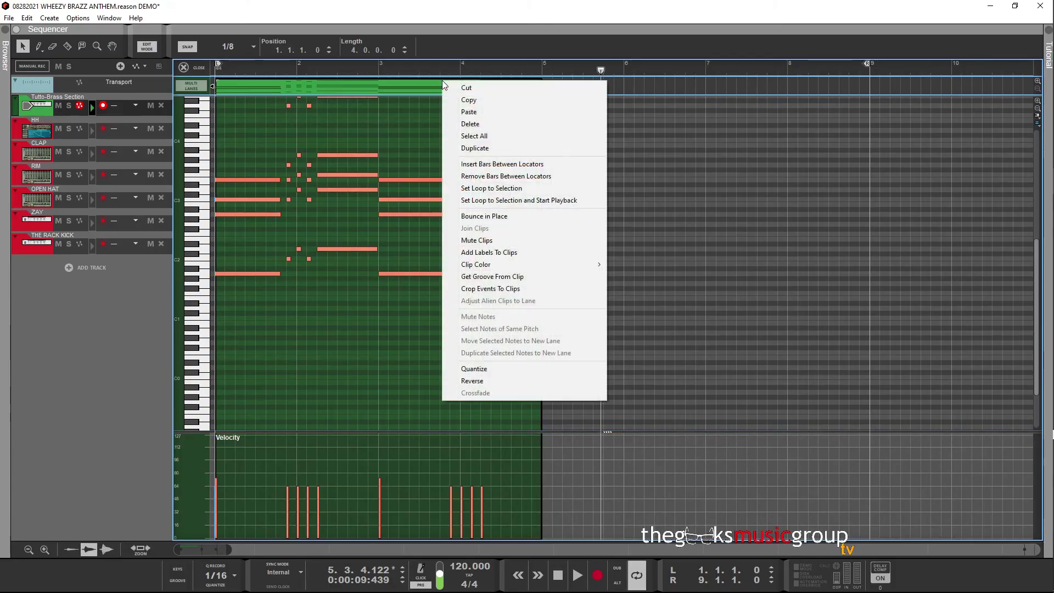
click(483, 100)
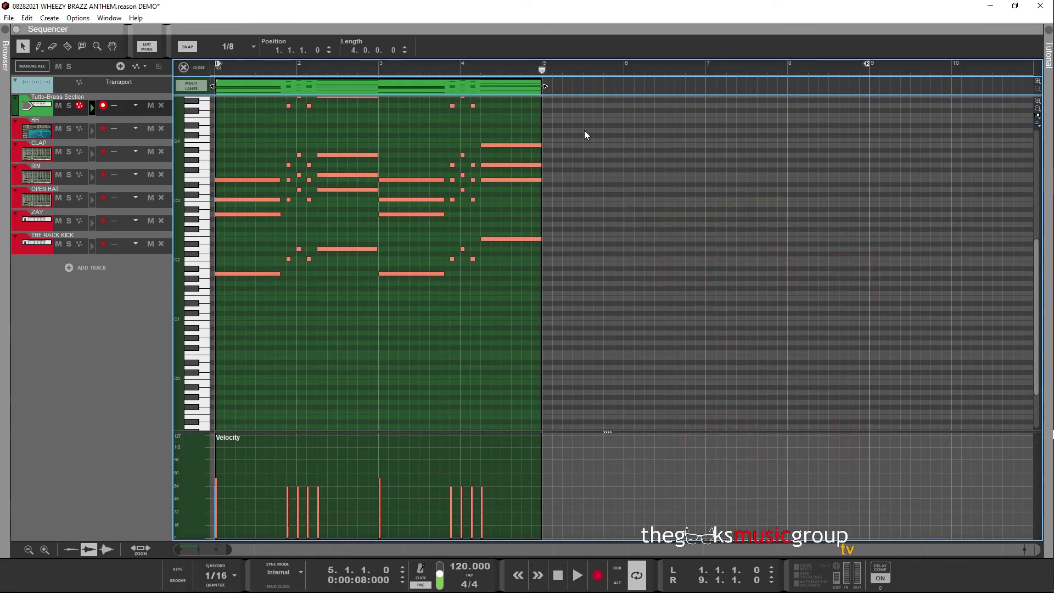
key(ctrl+v)
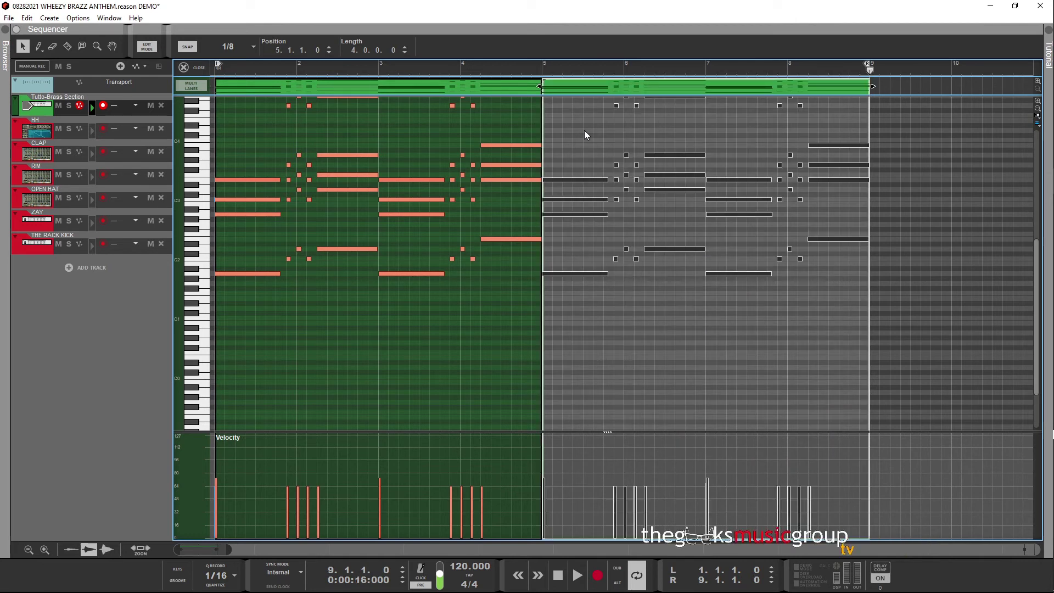
Join the original and pasted brass clips into one eight-bar clip and play it back.
shift+click(509, 90)
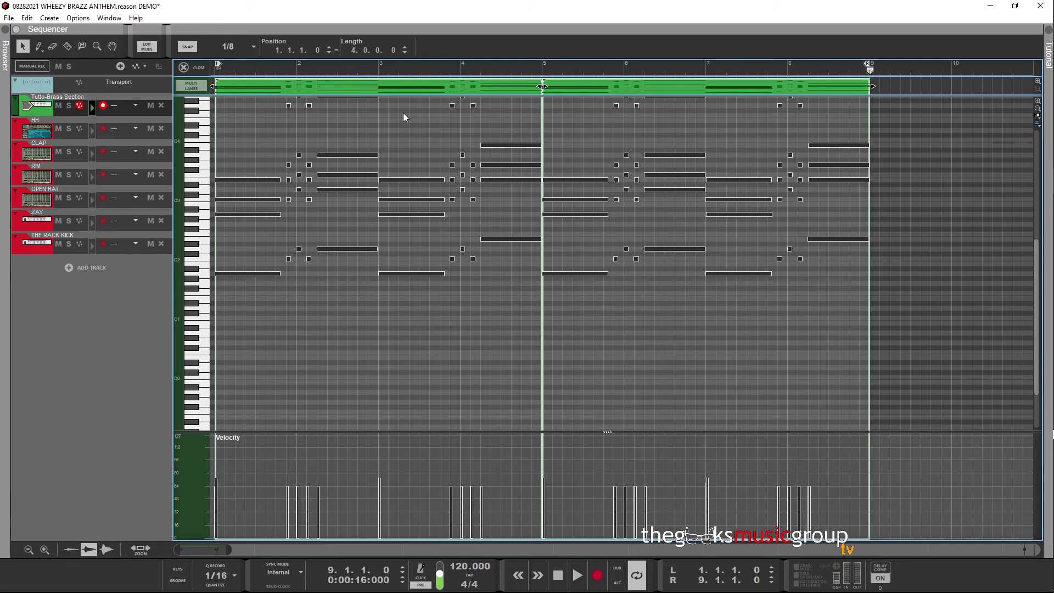
key(ctrl+j)
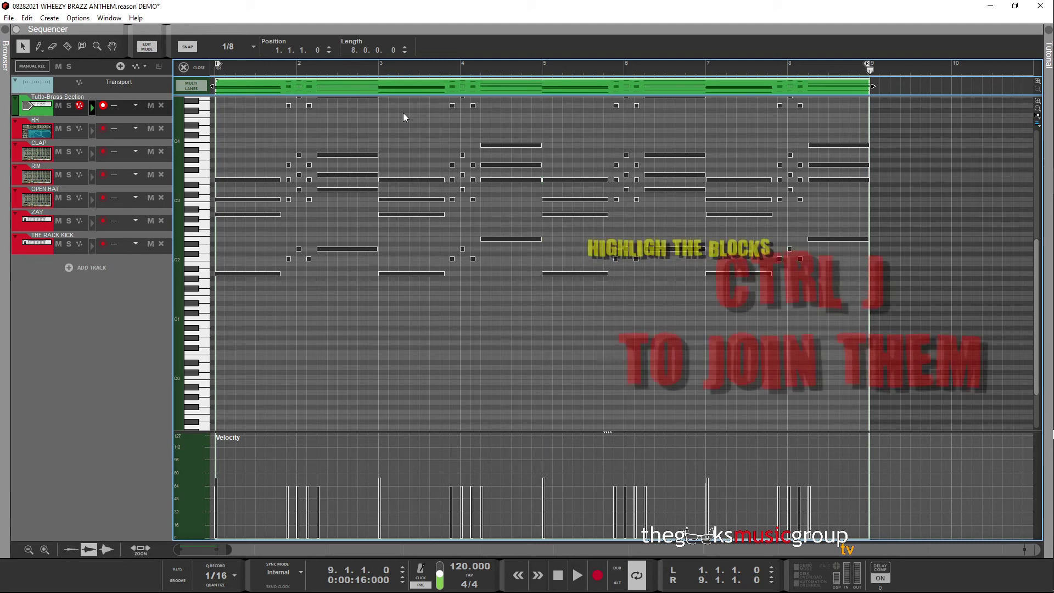
click(476, 91)
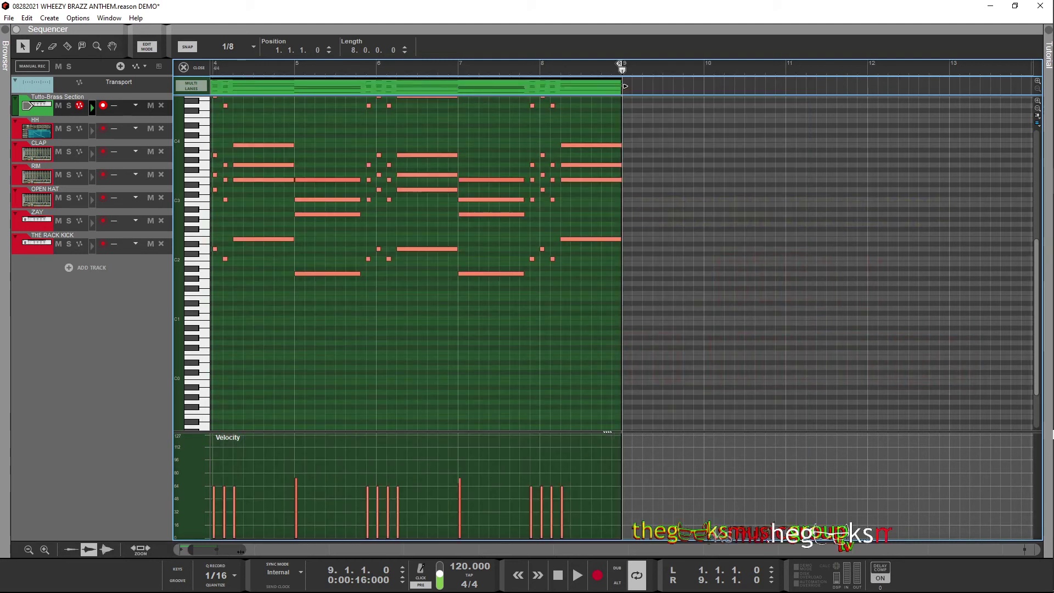
drag(226, 551, 175, 557)
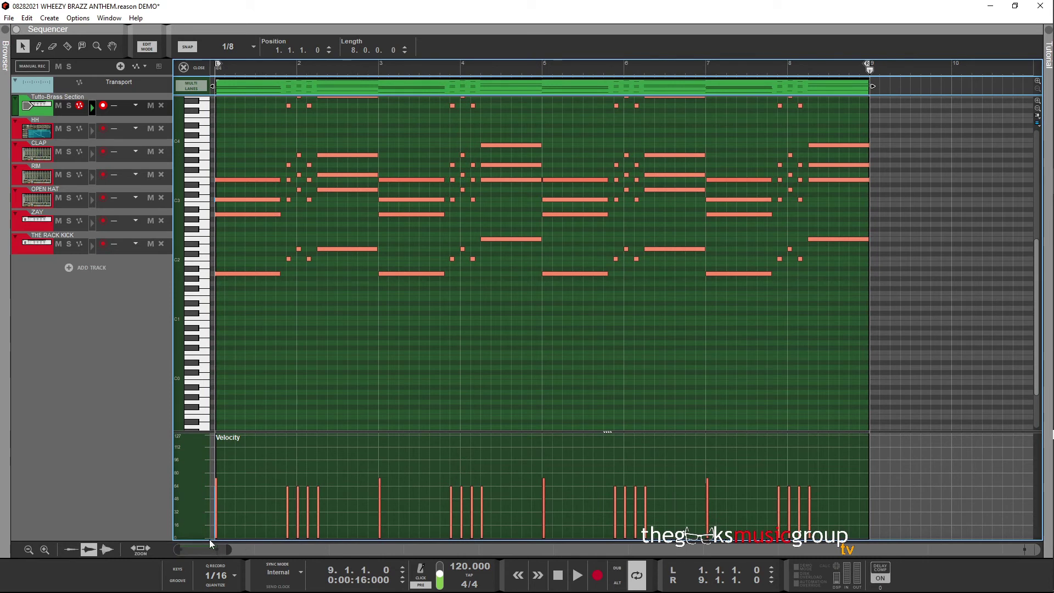
key(space)
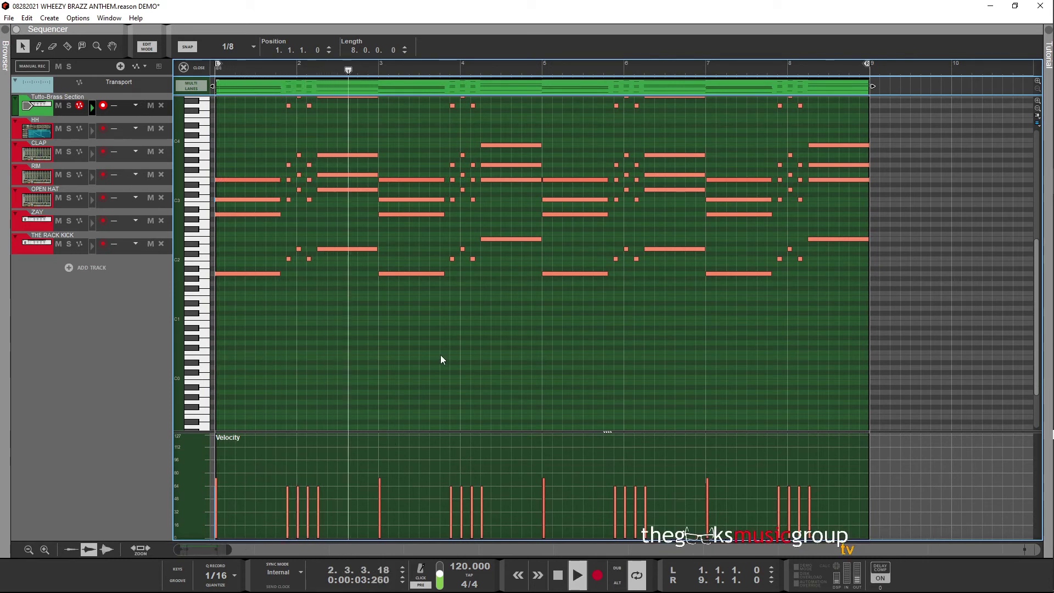
scroll(440, 356, up, 3)
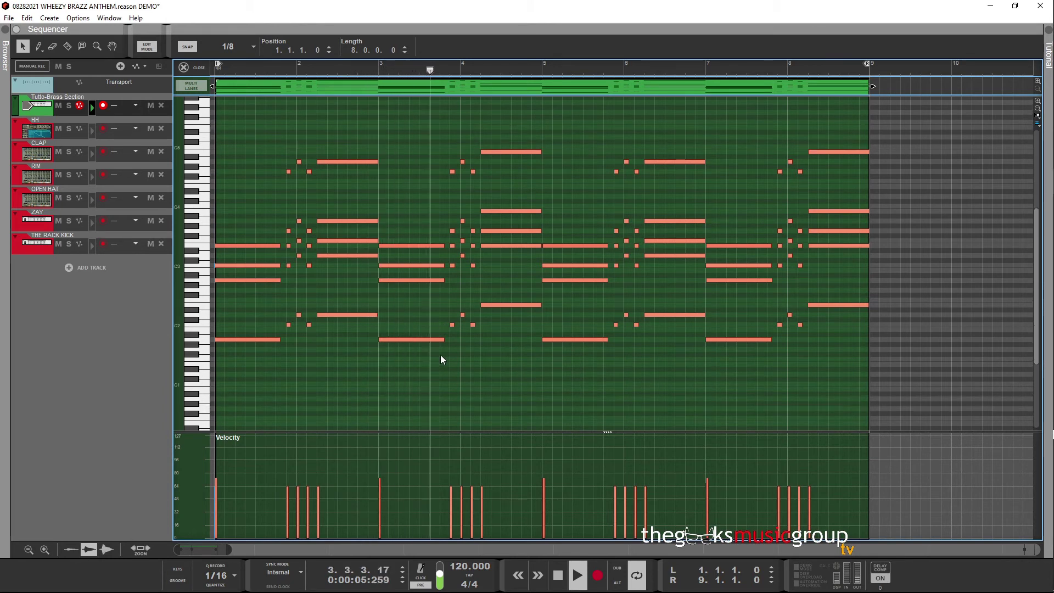